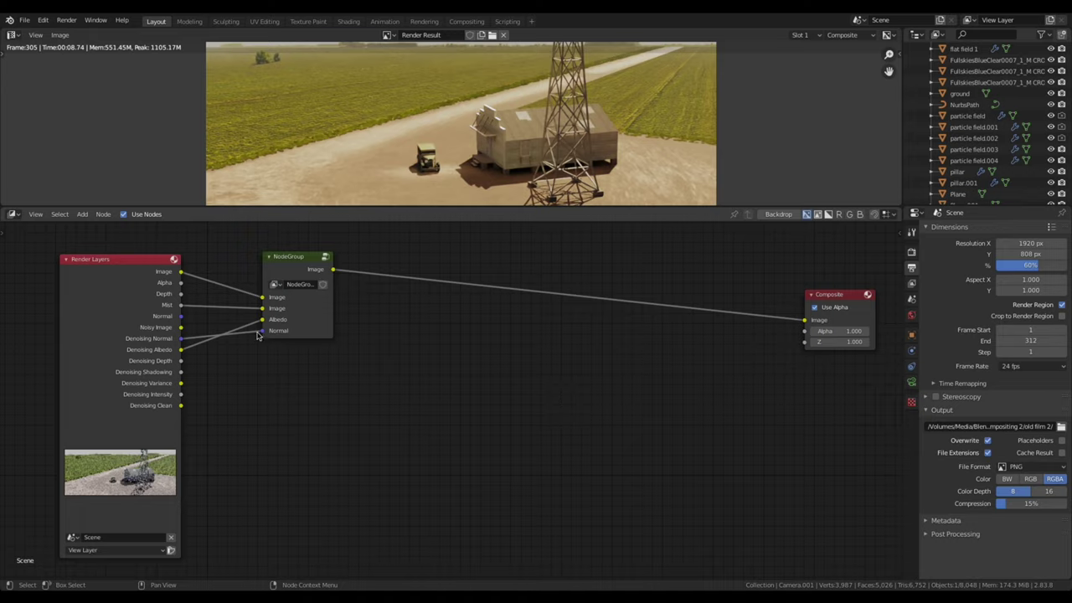
Add an Image node below the NodeGroup node and load the 35mm_G3_DIRTY film grain movie into it.
left_click(83, 215)
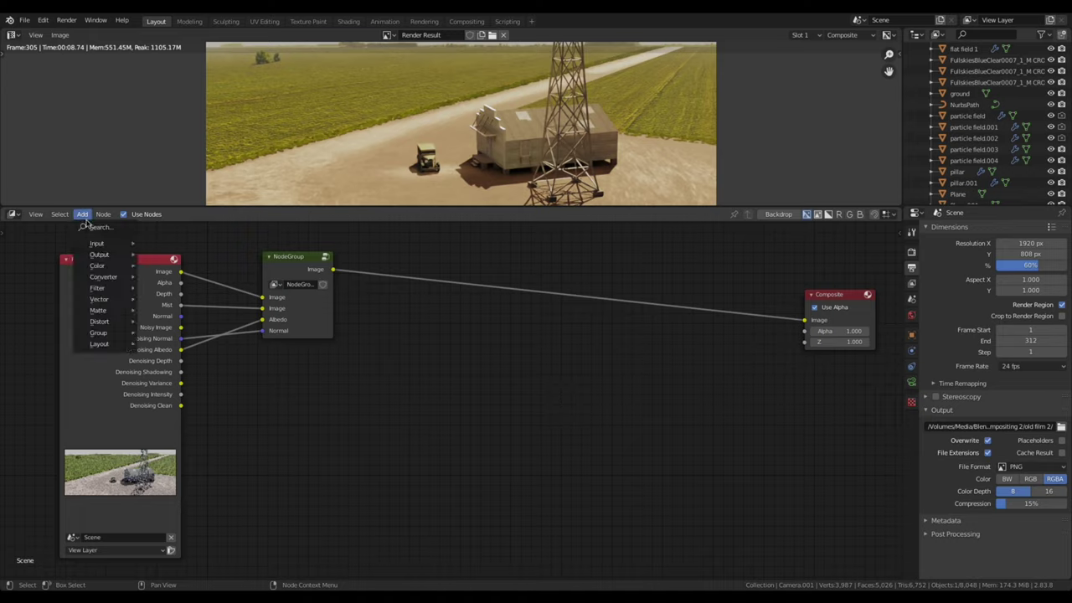
mouse_move(97, 243)
left_click(164, 254)
left_click(263, 358)
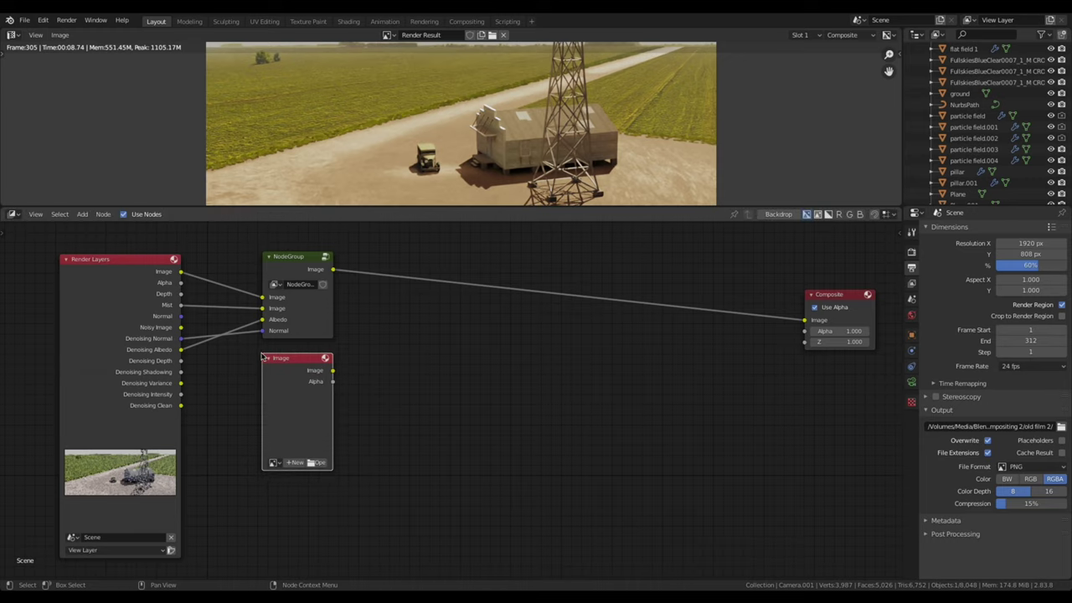
left_click(318, 462)
double_click(426, 198)
left_click(426, 202)
left_click(774, 457)
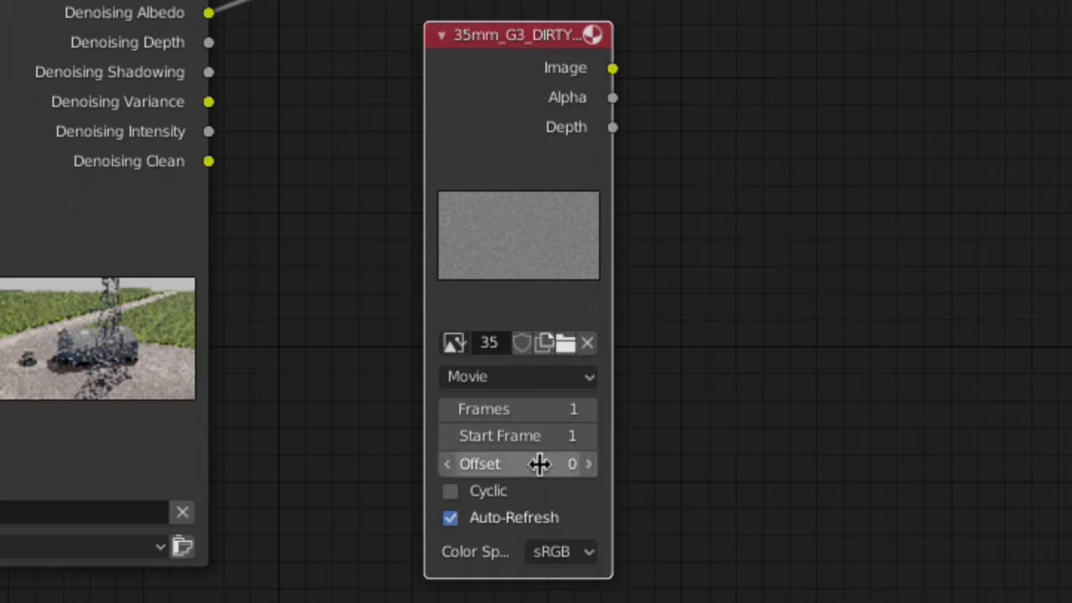
Set the grain movie's frame count to 119 and make its playback cyclic.
left_click(522, 410)
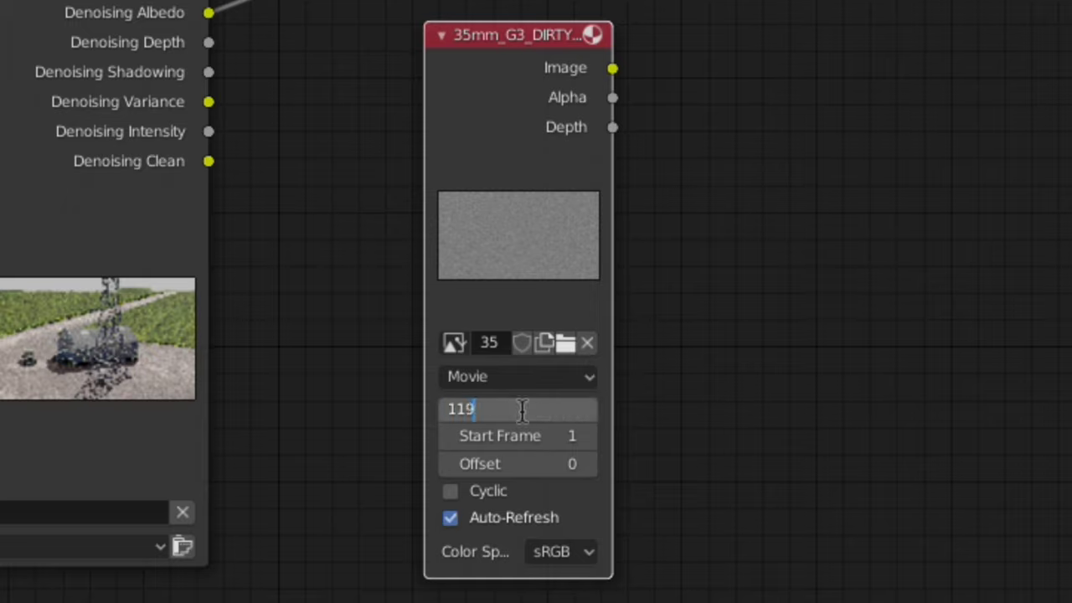
type("119")
key("Return")
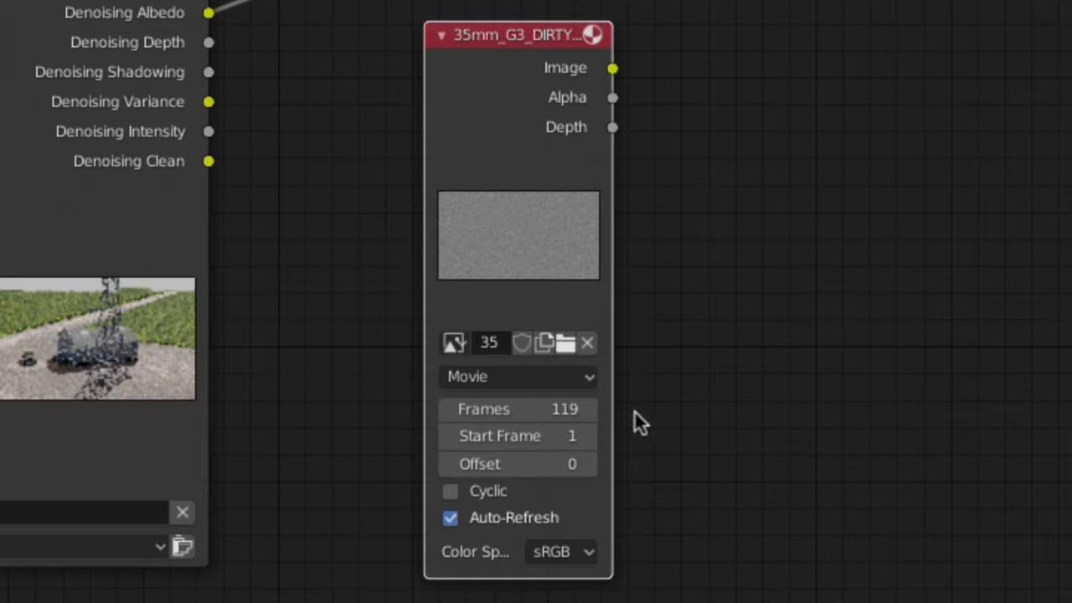
left_click(451, 491)
Link the grain image into the Scale node and set that node to Render Size with Crop framing.
left_click_drag(332, 370, 391, 436)
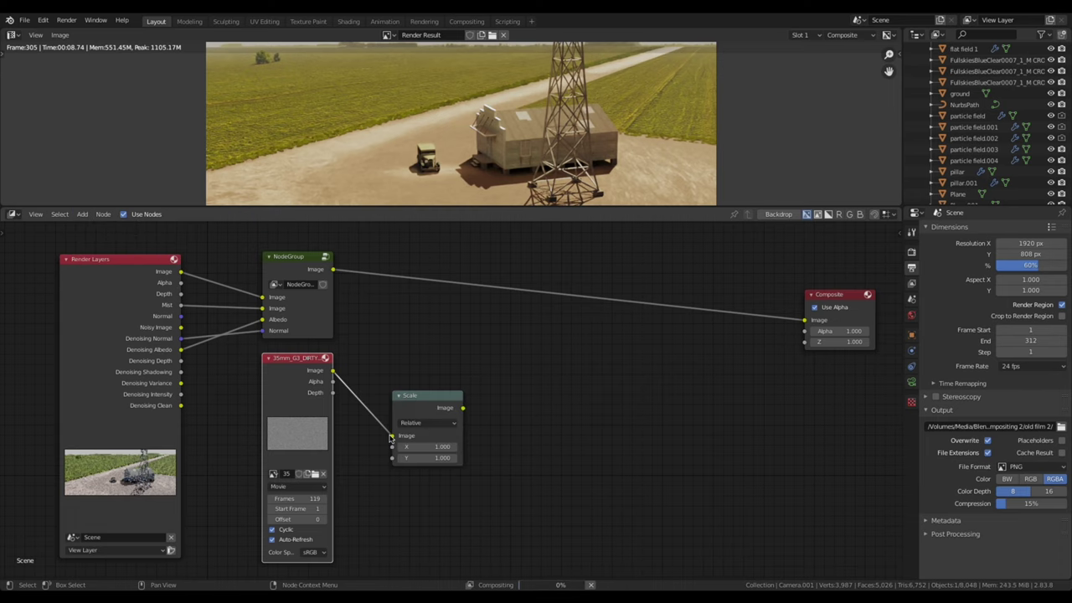
left_click(428, 422)
left_click(430, 468)
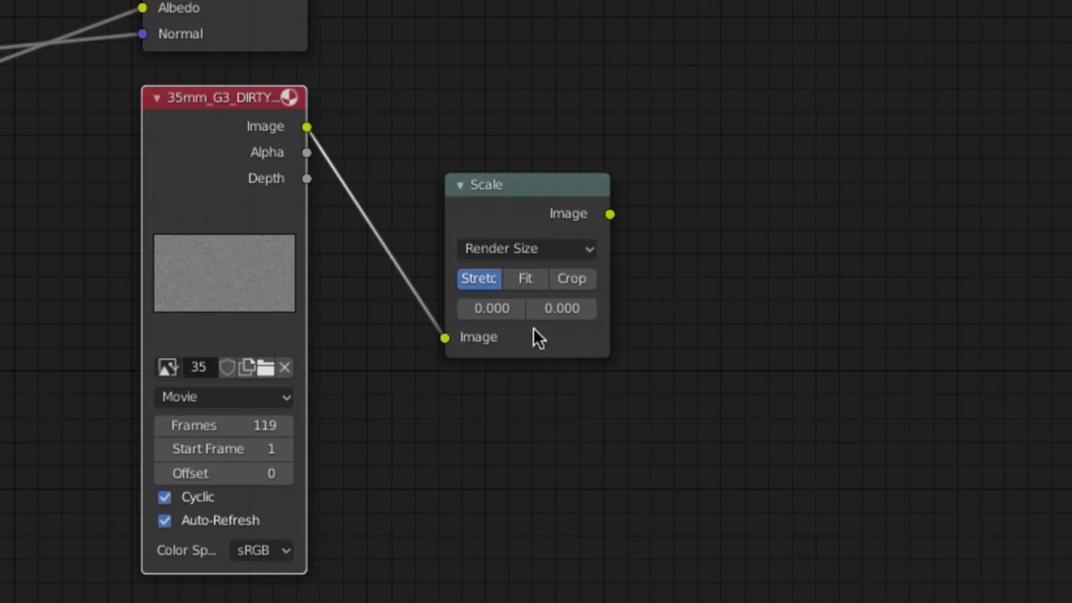
left_click(572, 279)
Insert a Mix node between NodeGroup and Composite, feed the scaled grain into its second image input, and set its blending to Overlay.
key("shift+a")
left_click(587, 423)
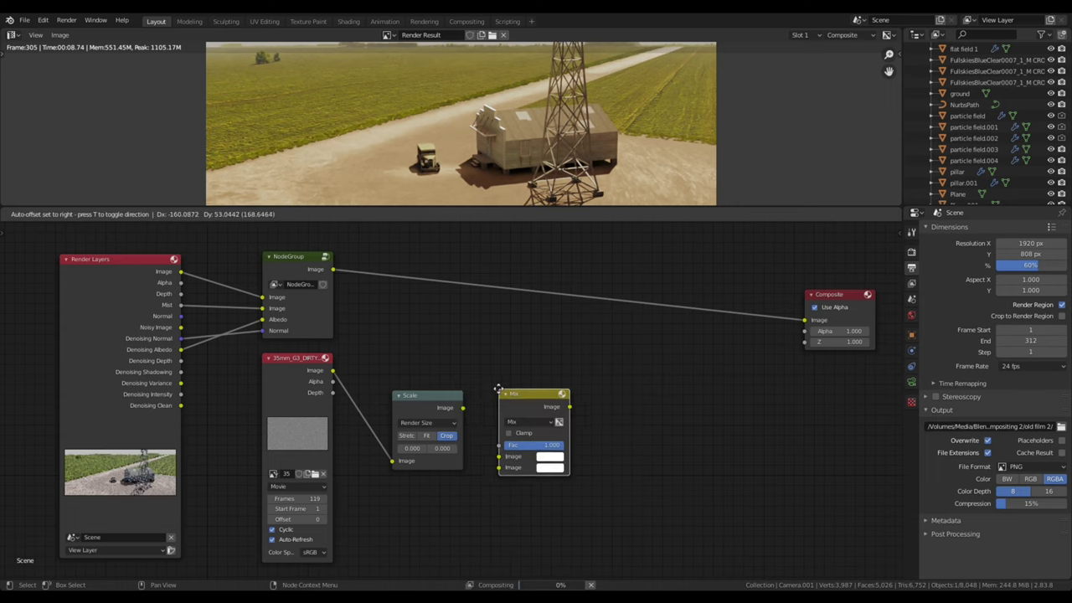
left_click(651, 288)
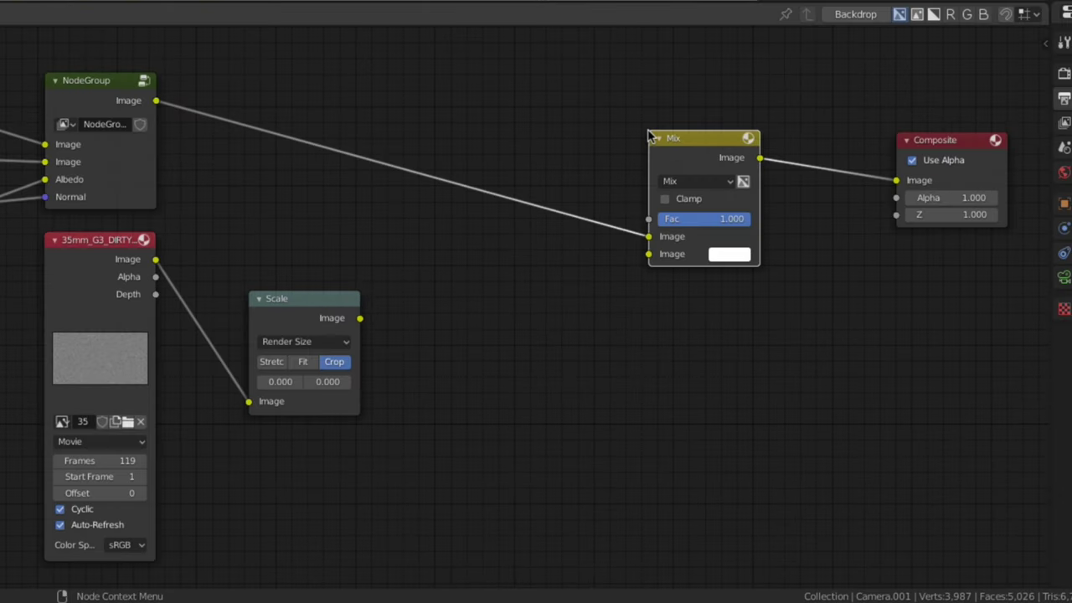
left_click_drag(360, 318, 658, 255)
left_click(705, 182)
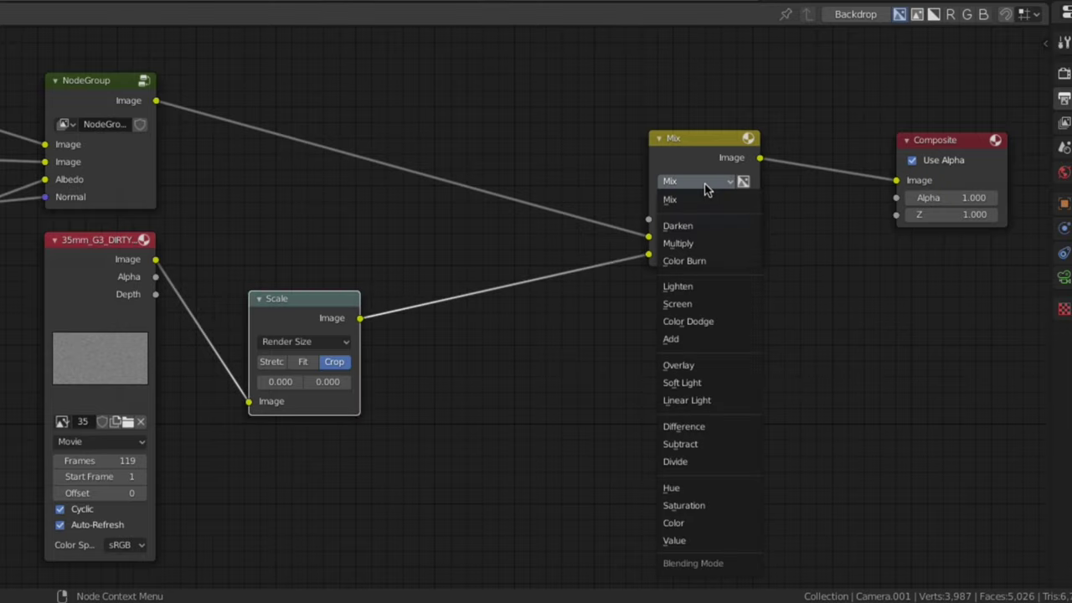
left_click(702, 364)
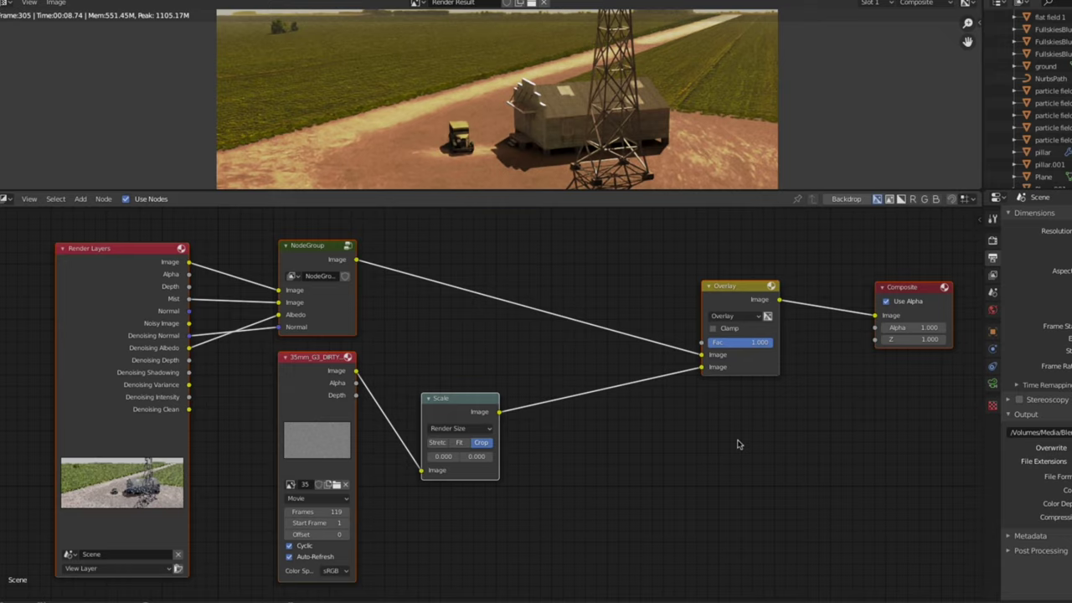
Insert an RGB Curves node between the Scale and Overlay nodes and raise its curve with a point at about X 0.32, Y 0.70.
key("shift+a")
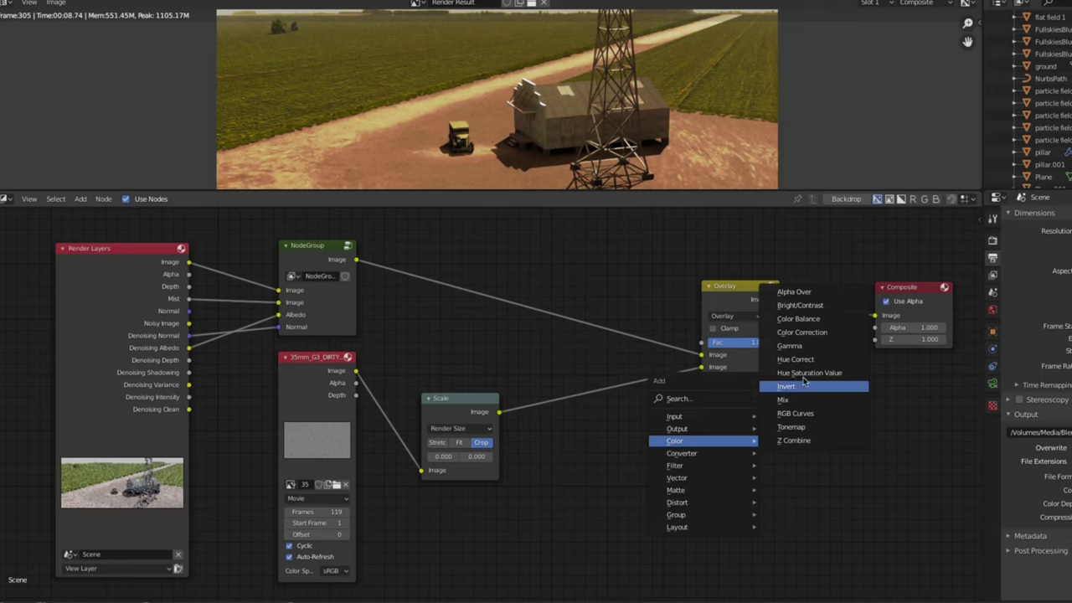
left_click(796, 412)
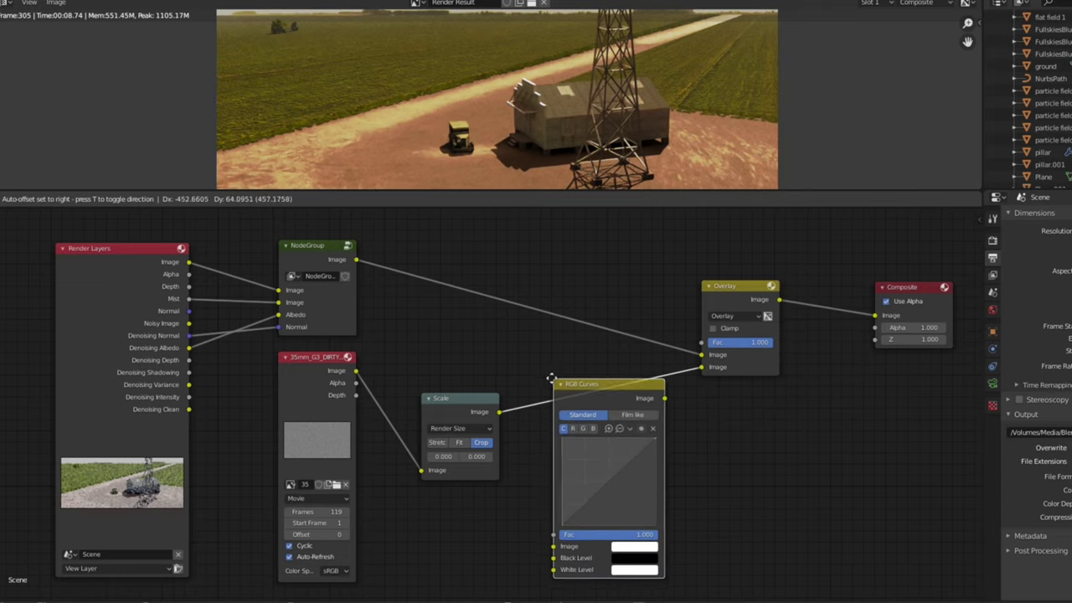
left_click(546, 369)
left_click(598, 467)
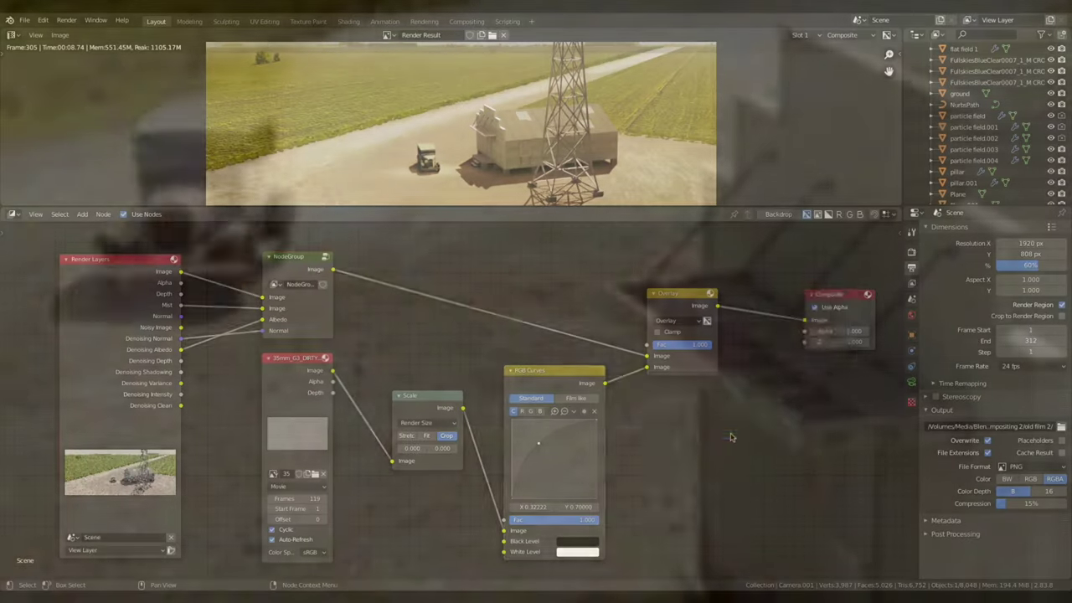
Insert a Transform node on the link between NodeGroup and the Overlay node.
mouse_move(719, 472)
mouse_move(704, 490)
left_click(771, 478)
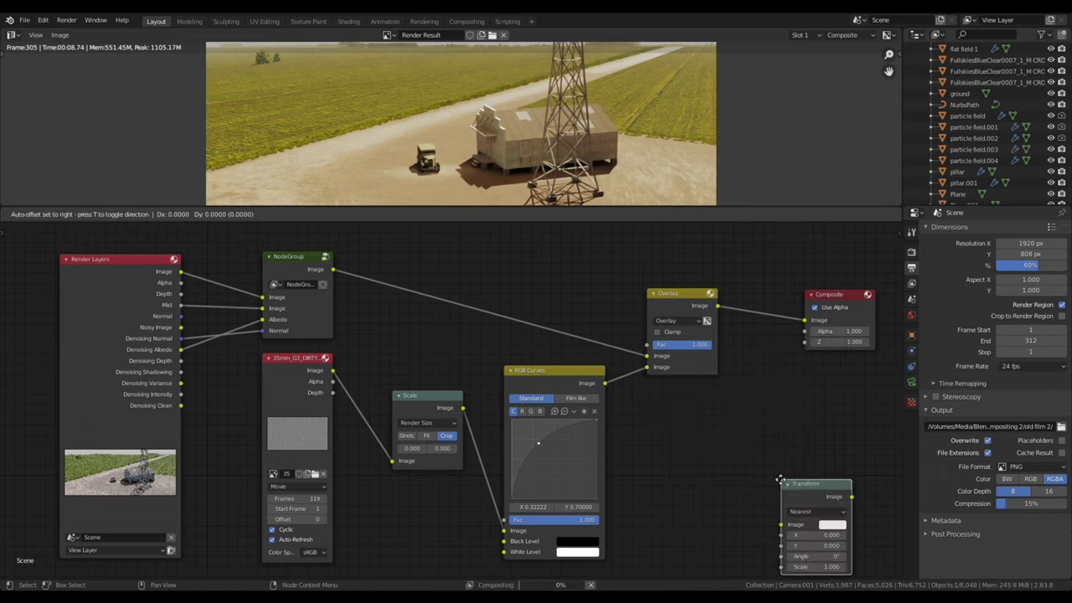
left_click(391, 264)
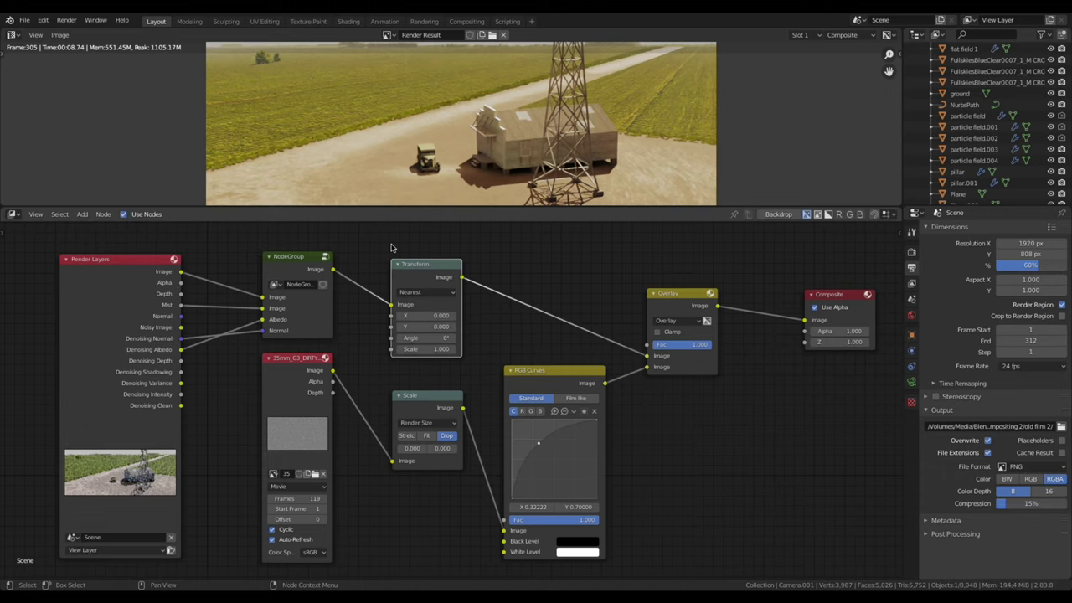
Insert a second Scale node between the Transform and Overlay nodes.
key("shift+a")
mouse_move(402, 243)
left_click(469, 351)
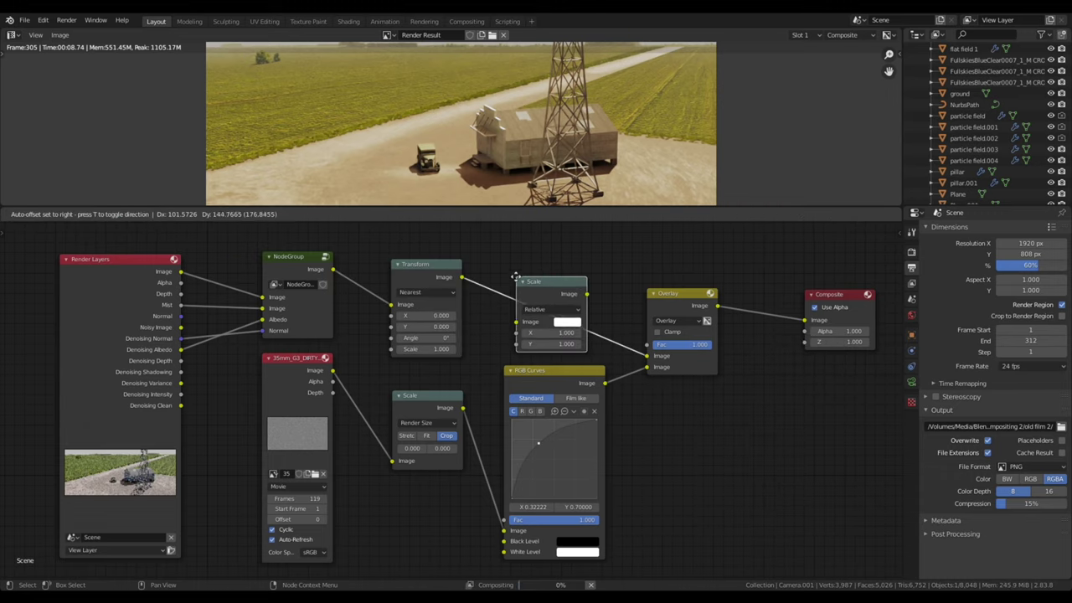
left_click(513, 274)
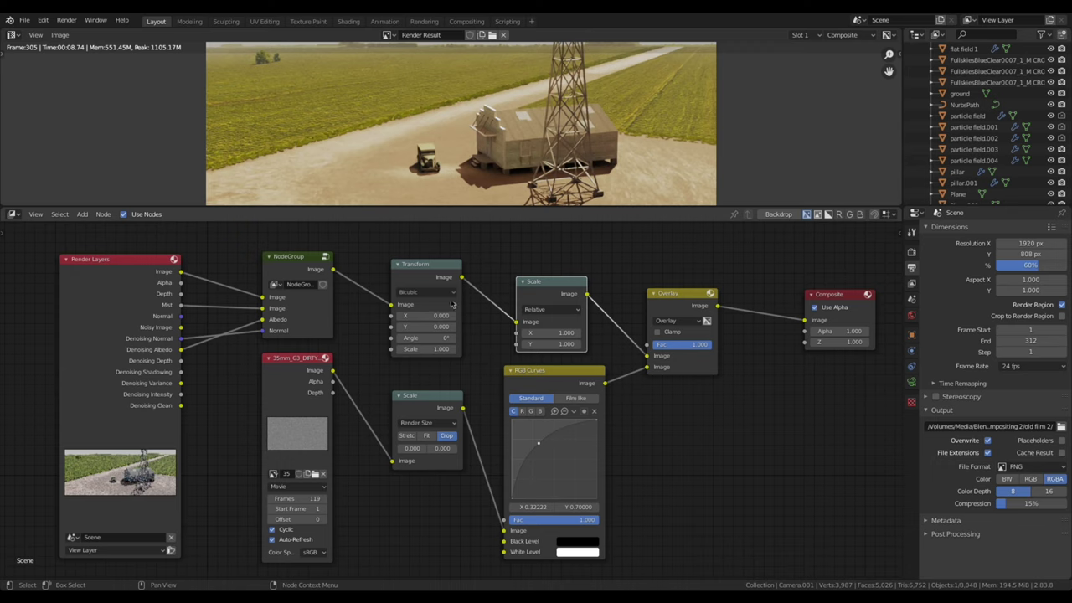
Insert keyframes on the Transform node's X and Y values.
key("i")
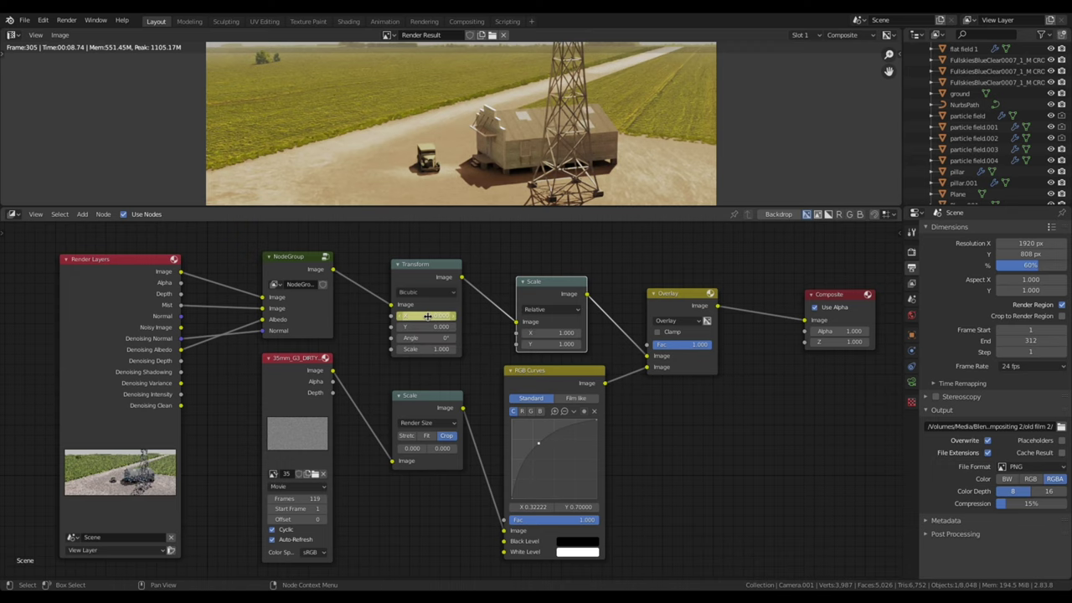
key("i")
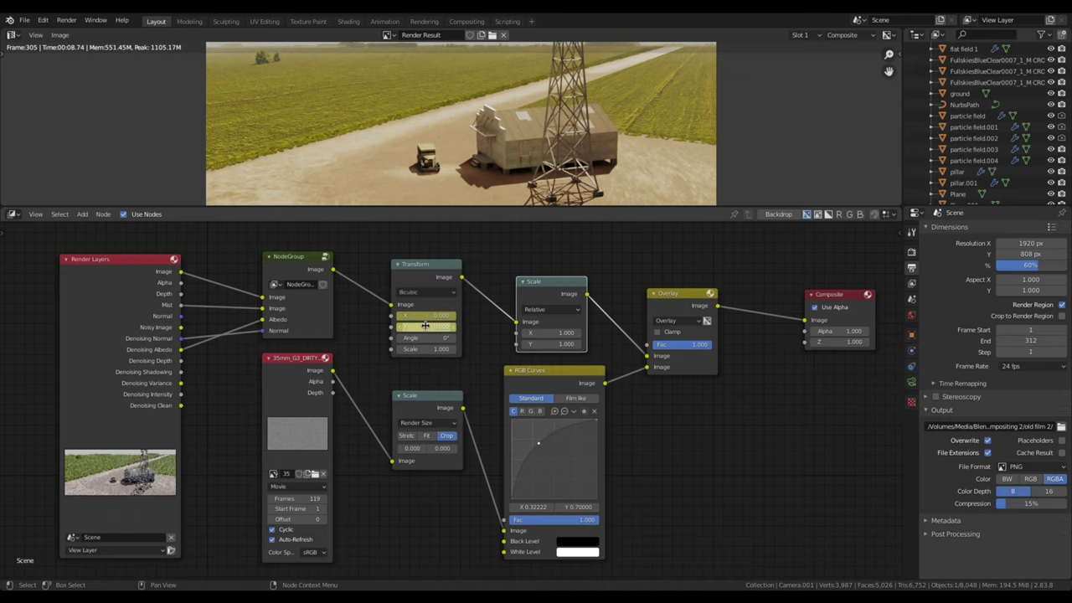
Split the node editor area, turn the new area into a Graph Editor, and display the Transform node's animation channels.
left_click_drag(899, 211, 333, 218)
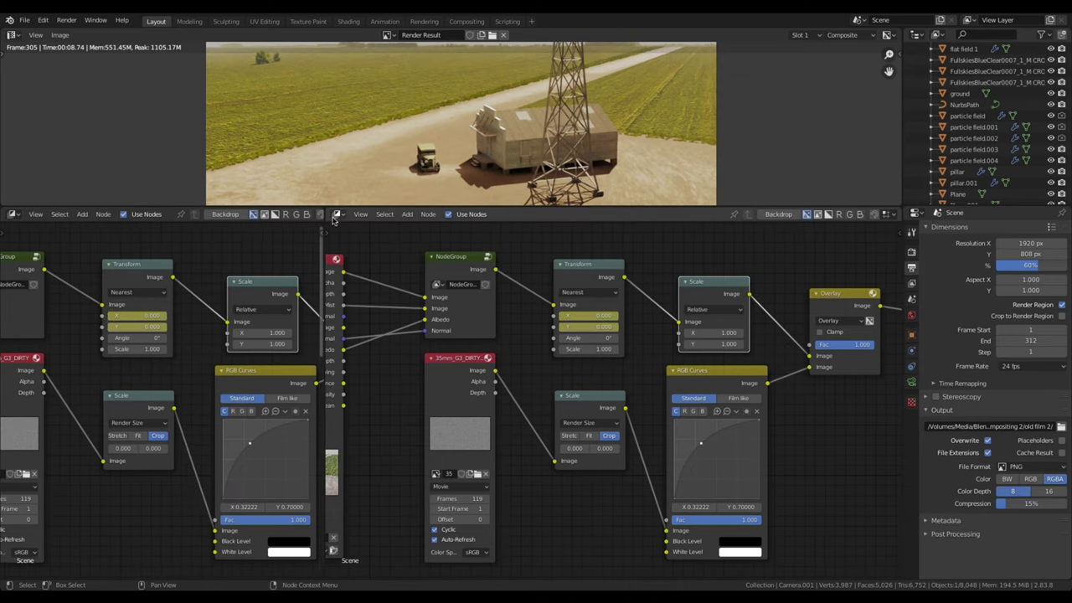
left_click(337, 215)
left_click(456, 291)
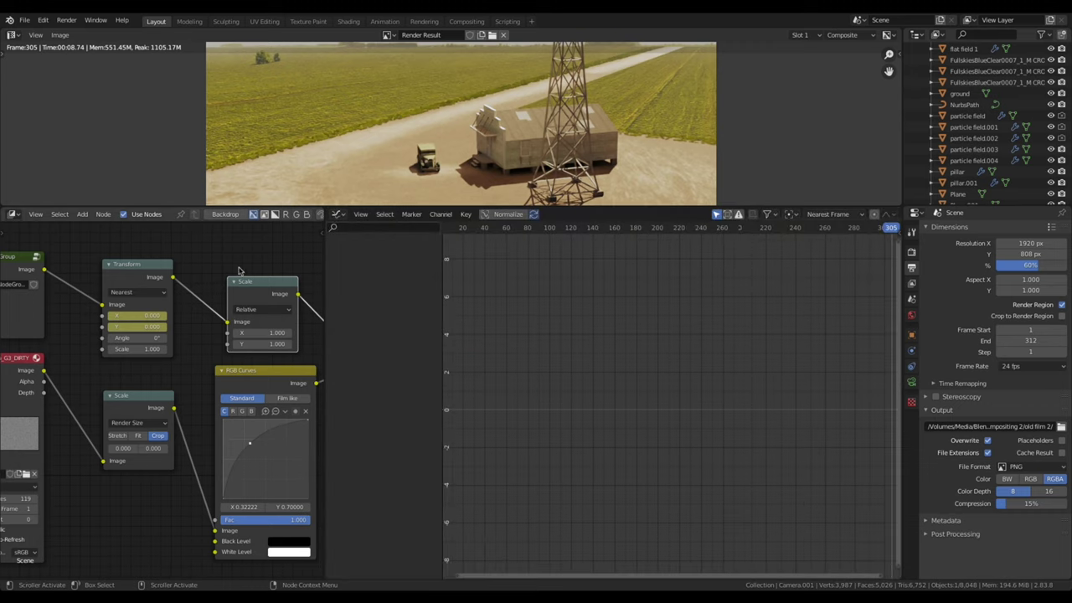
left_click(135, 268)
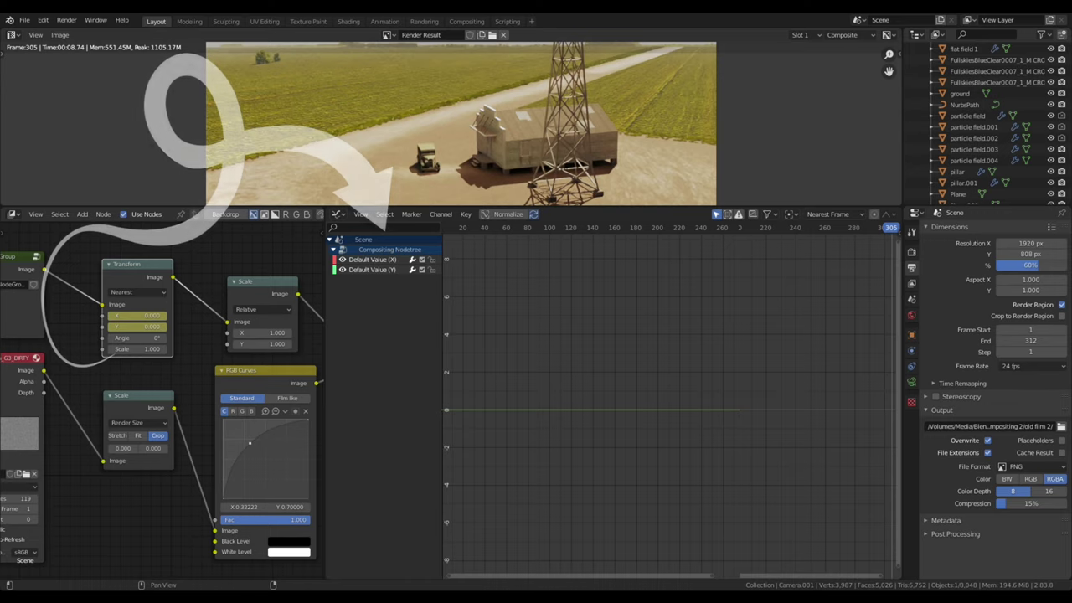
Add a Noise modifier to the Transform node's X curve and set the noise scale to 2.
key("n")
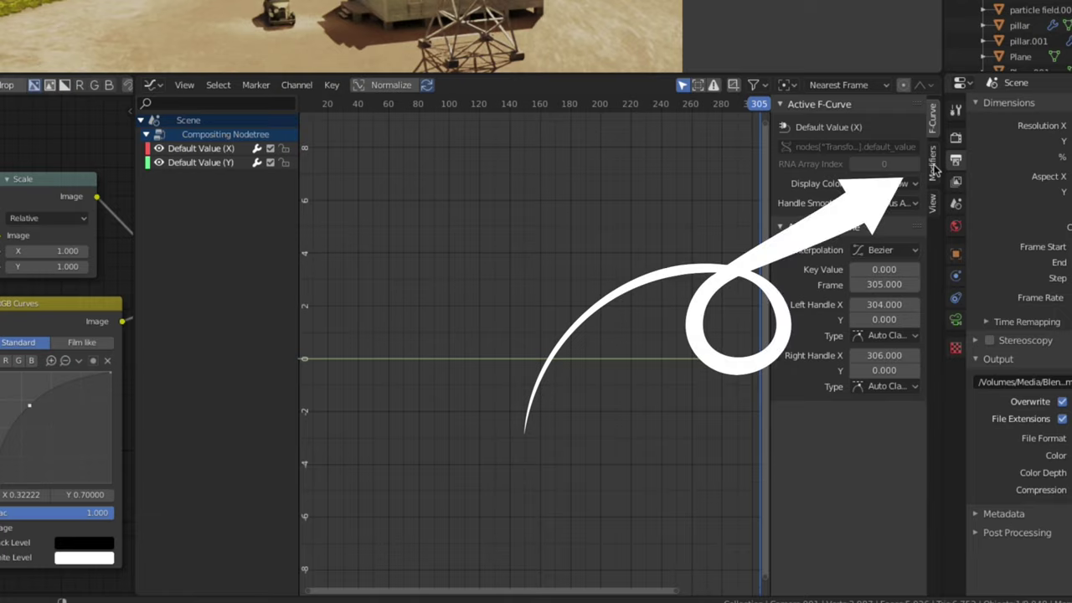
left_click(935, 170)
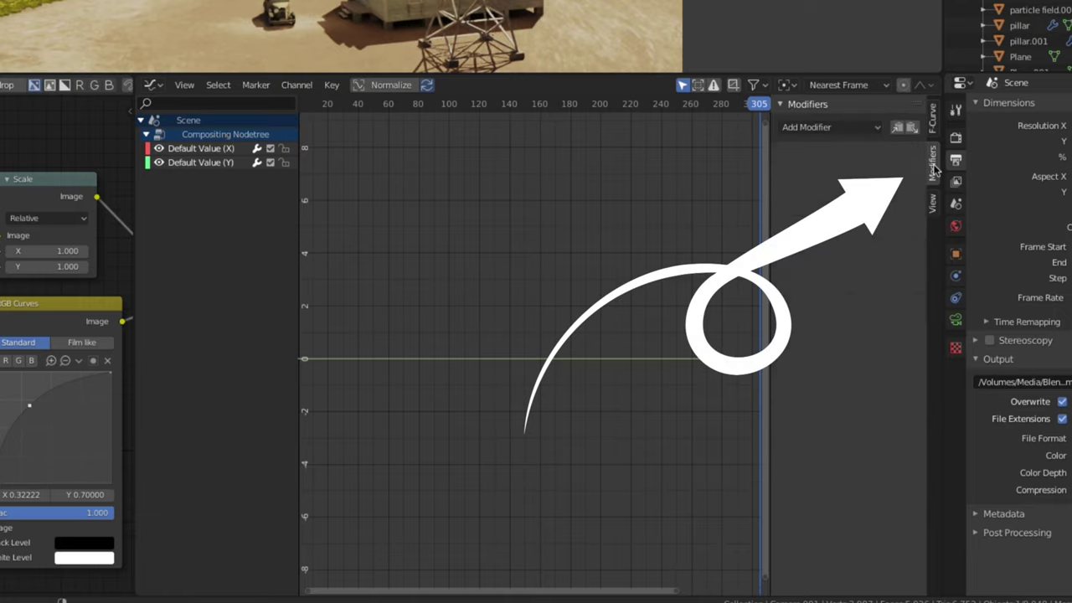
left_click(192, 149)
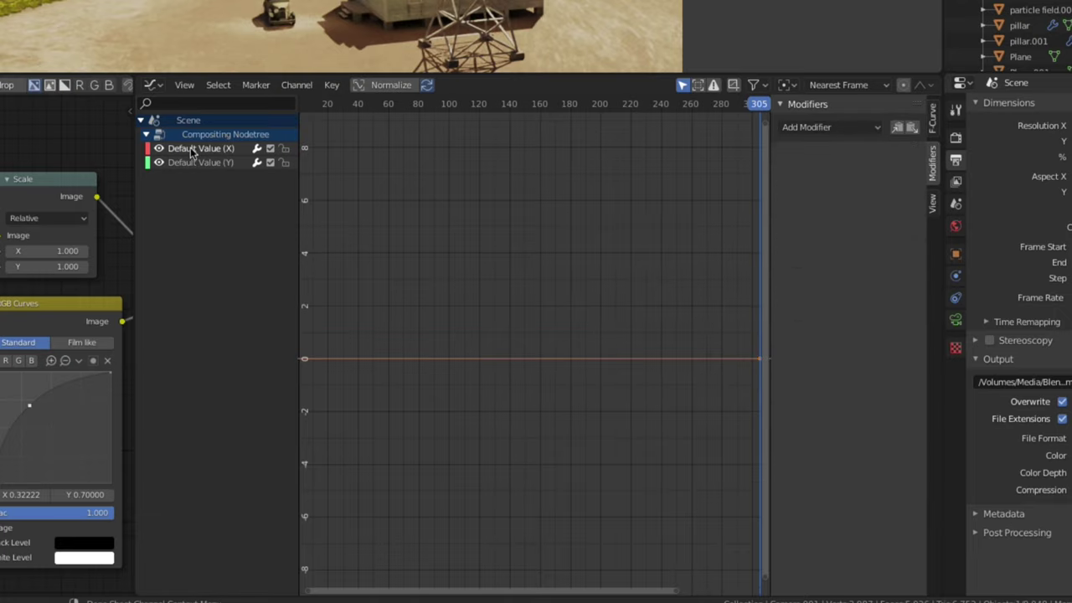
left_click(808, 132)
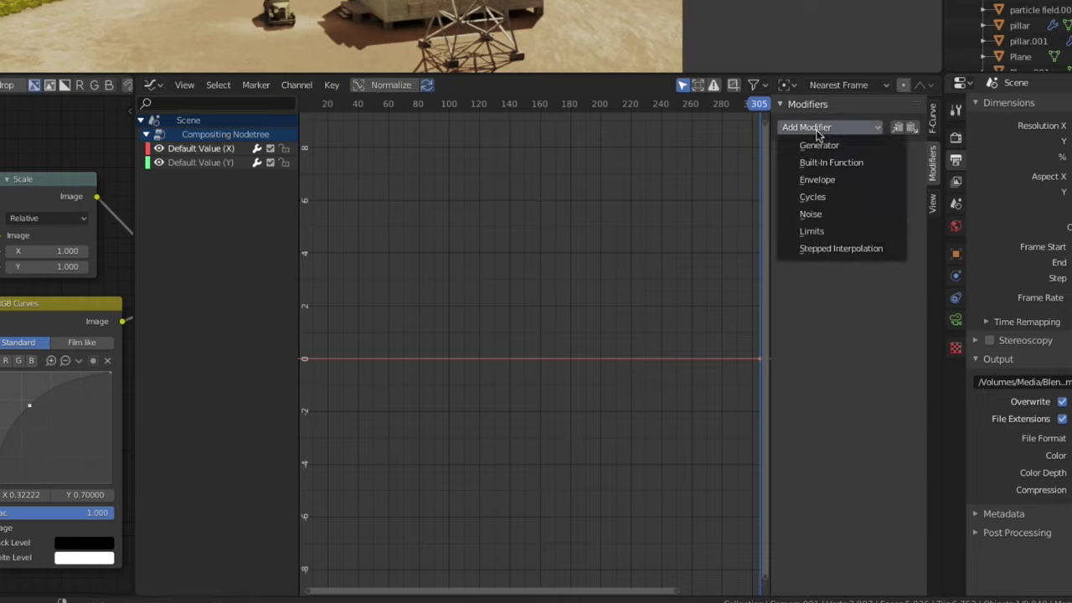
left_click(814, 213)
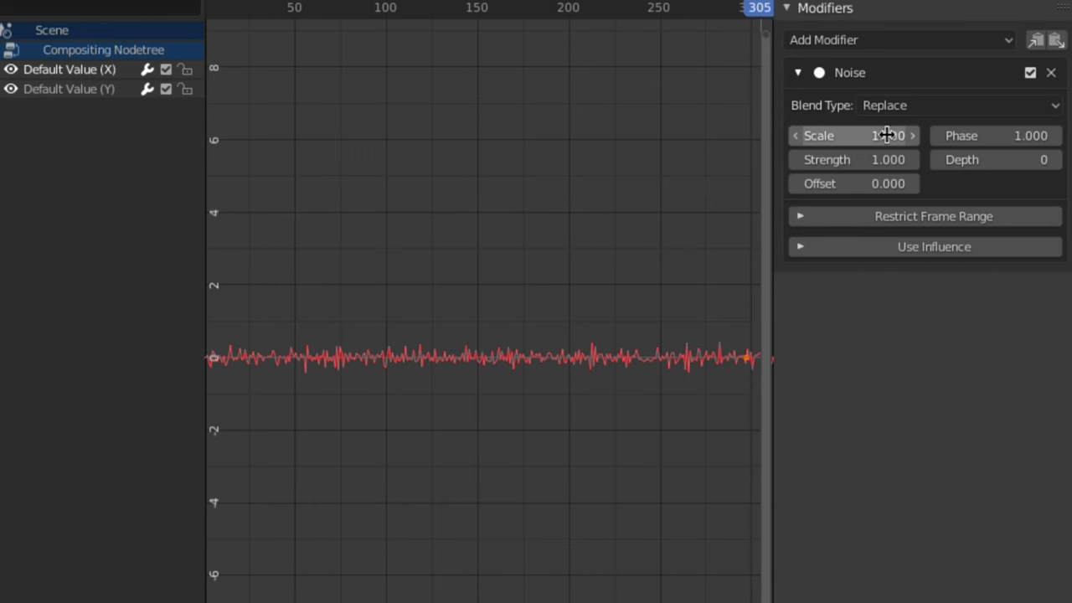
left_click(860, 135)
key("Return")
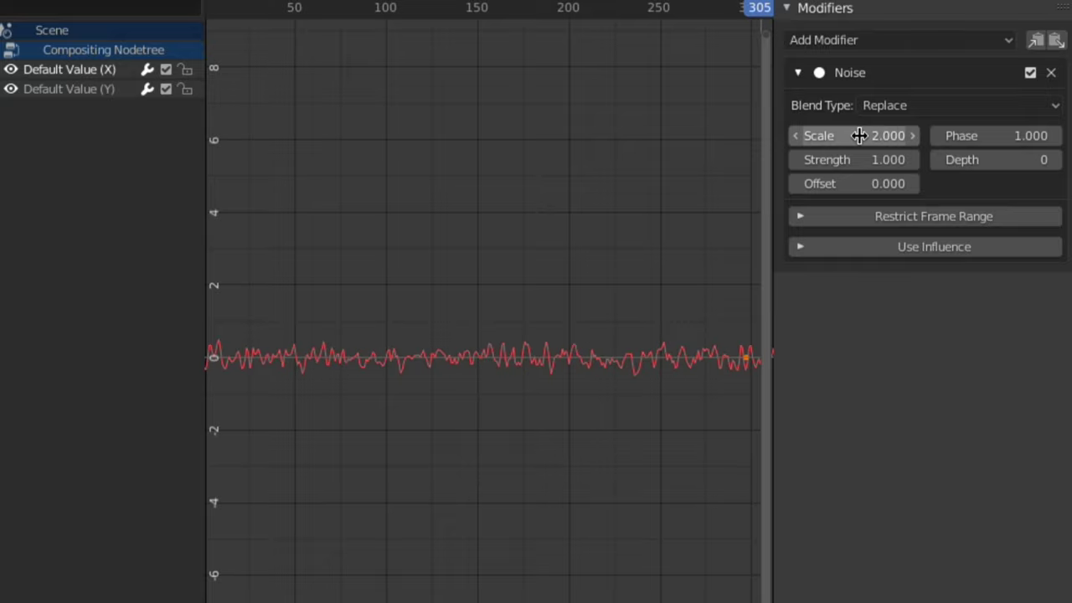
Add a Noise modifier to the Transform node's Y curve, set its scale to 2, and adjust its phase.
left_click(67, 89)
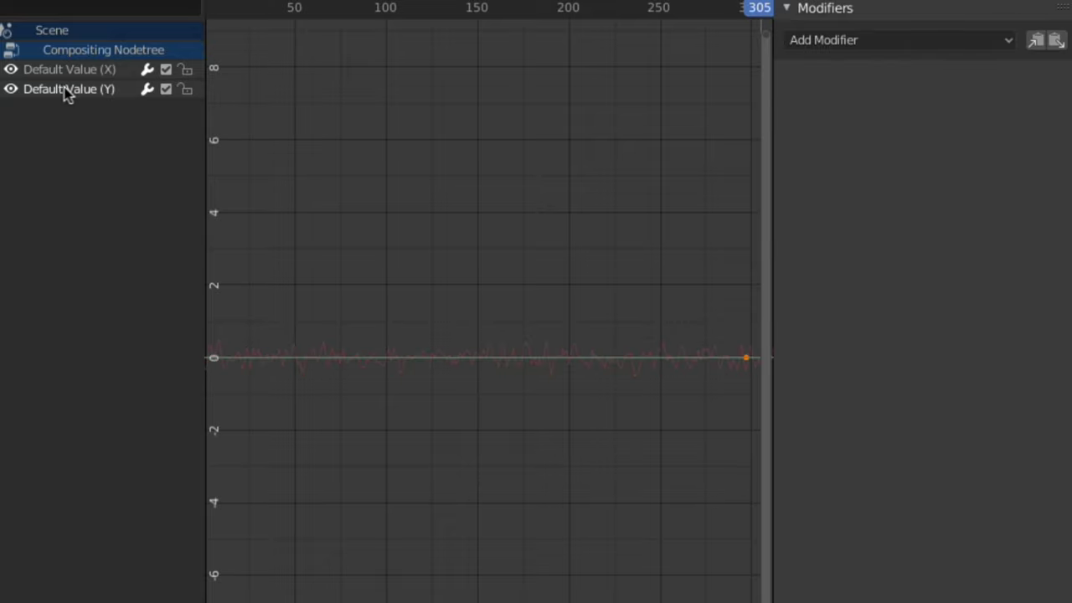
left_click(913, 41)
left_click(844, 161)
left_click(854, 135)
type("2")
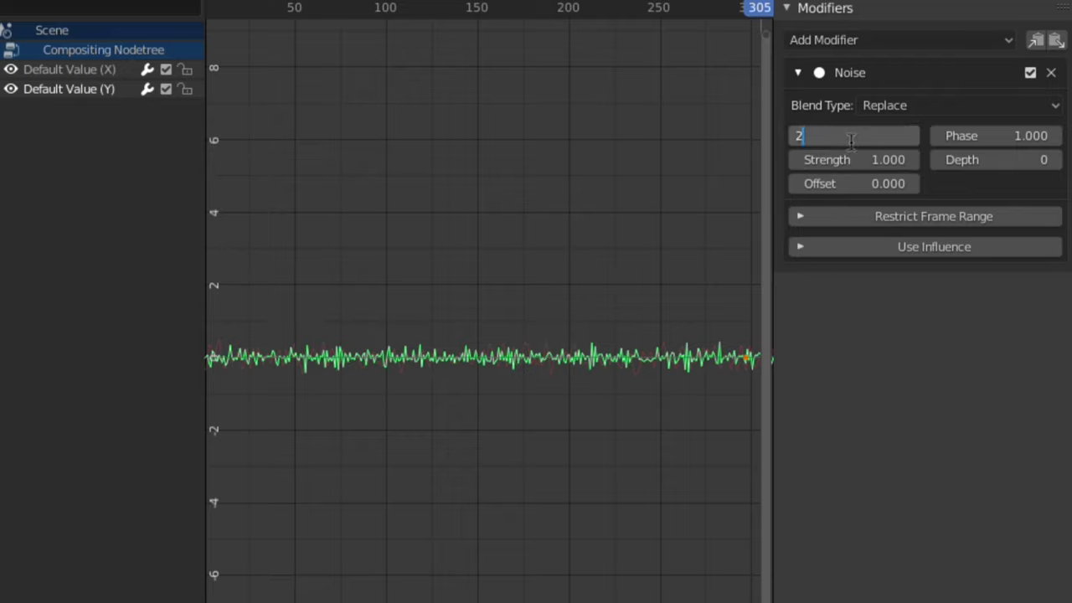
key("Return")
mouse_move(983, 134)
left_mouse_down()
mouse_move(1068, 136)
mouse_move(984, 136)
left_mouse_up()
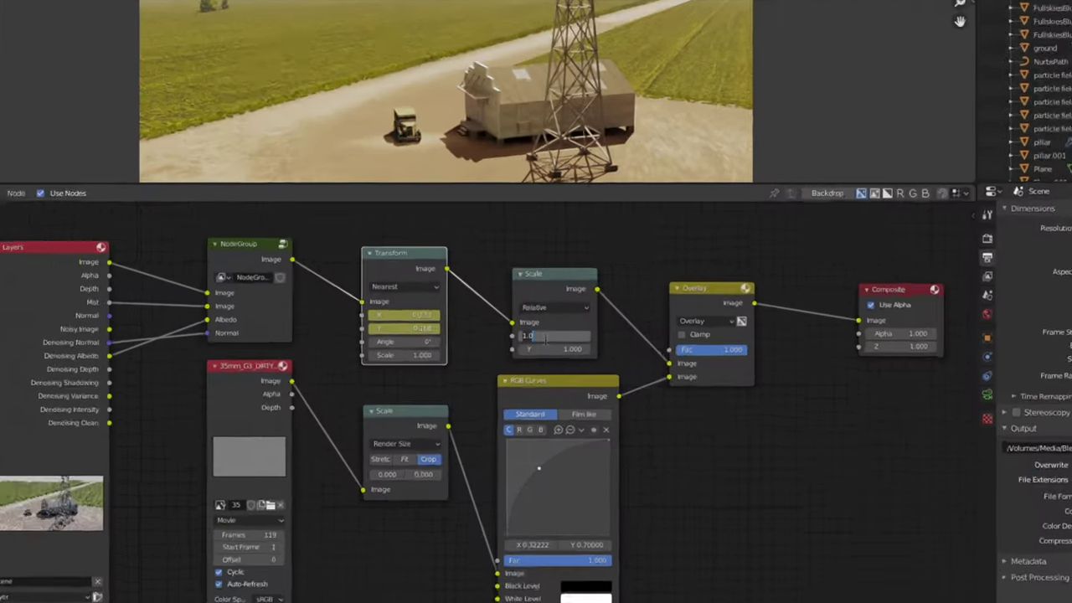
Set the X factor of the Scale node after Transform to 1.02 and open its Y factor for editing.
key("BackSpace")
type("0")
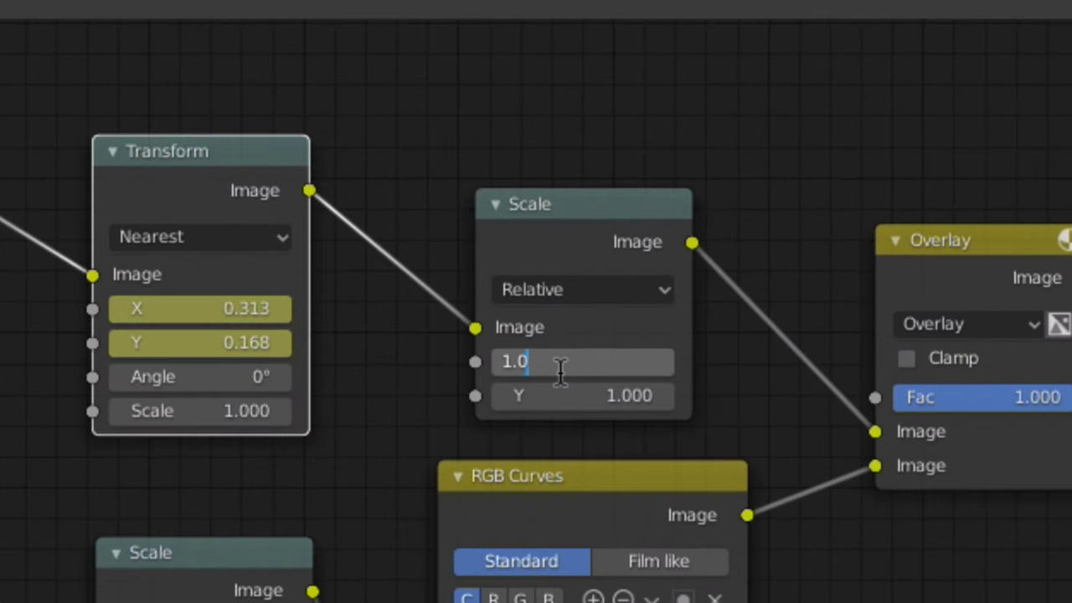
type("2")
key("Return")
left_click(569, 397)
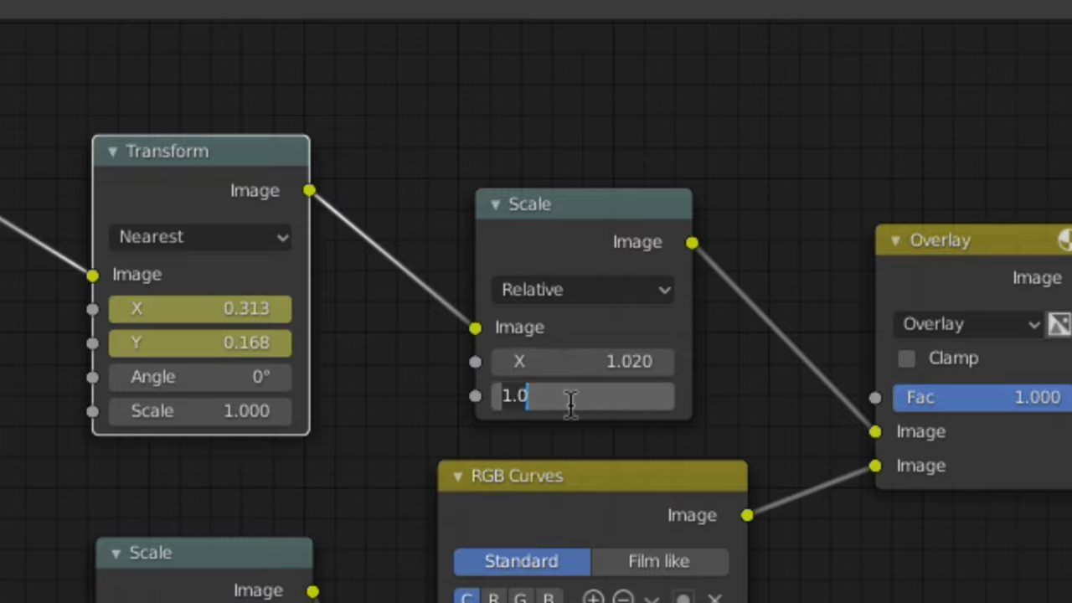